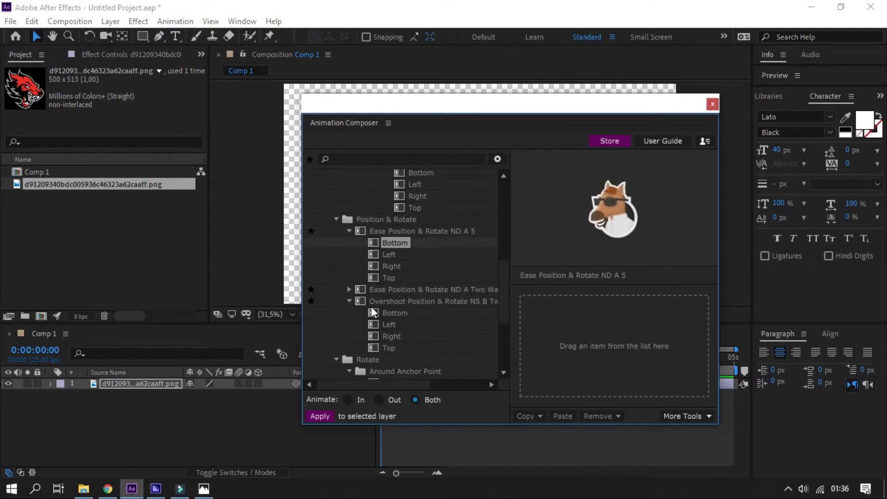
Search the Animation Composer presets for "overshoot" and browse the matching transition presets
scroll(370, 305, "down", 1)
left_click(382, 158)
type("overshoot")
left_click(418, 257)
double_click(365, 255)
left_click(416, 233)
scroll(388, 344, "down", 4)
scroll(395, 360, "up", 4)
scroll(387, 305, "down", 2)
Find the preset Bounce Scale From Anchor Point 1 by searching "bounc" and apply it to the logo layer as an In animation
double_click(373, 160)
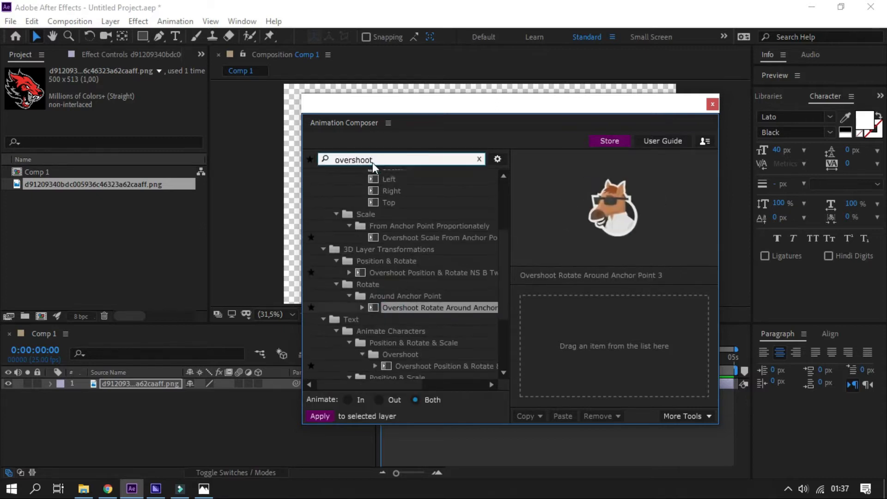
type("bounc")
left_click(405, 327)
left_click(408, 222)
left_click(349, 400)
left_click(320, 416)
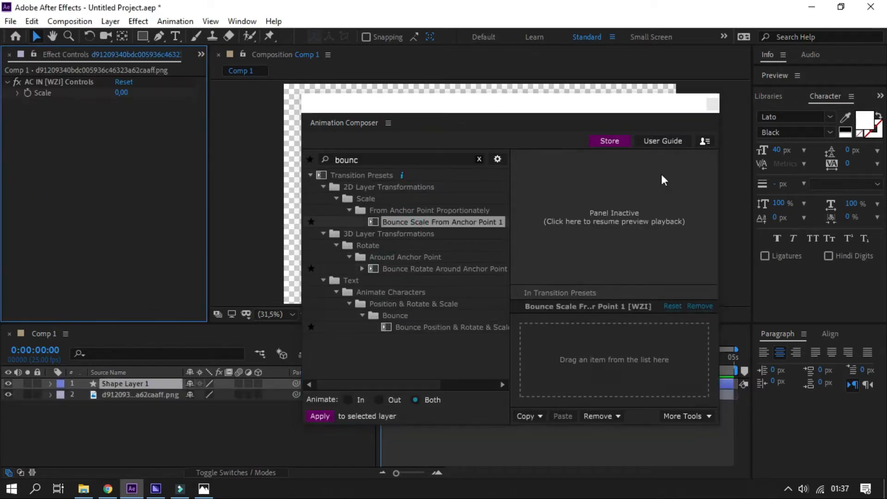
left_click(712, 104)
key("space")
Keyframe the logo layer's scale and rotation, ending at 716.2% scale and -63° rotation
left_click(454, 358)
left_click(51, 384)
left_click(63, 407)
left_click(84, 439)
left_click(84, 450)
left_click(205, 440)
left_click_drag(205, 441, 163, 450)
Preview the animation and move the ending scale and rotation keyframes earlier, to about 1.5 s
left_click_drag(593, 359, 335, 373)
key("space")
key("space")
left_click_drag(599, 450, 586, 435)
left_click_drag(593, 439, 553, 440)
left_click_drag(536, 359, 334, 387)
key("space")
key("space")
left_click_drag(570, 453, 444, 434)
left_click_drag(553, 440, 485, 439)
left_click_drag(527, 359, 270, 374)
key("space")
key("space")
Keyframe the logo layer's opacity from about 1.6 s, fading it to 0% at 2:00
left_click_drag(530, 358, 491, 358)
left_click(84, 461)
left_click(351, 314)
left_click(370, 236)
key("BackSpace")
key("Delete")
key("Delete")
key("Delete")
type("2:00")
key("Return")
left_click(193, 461)
type("0")
key("Return")
Shorten the work area to end at 2 s and send the composition to the Adobe Media Encoder queue
left_click_drag(735, 371, 524, 371)
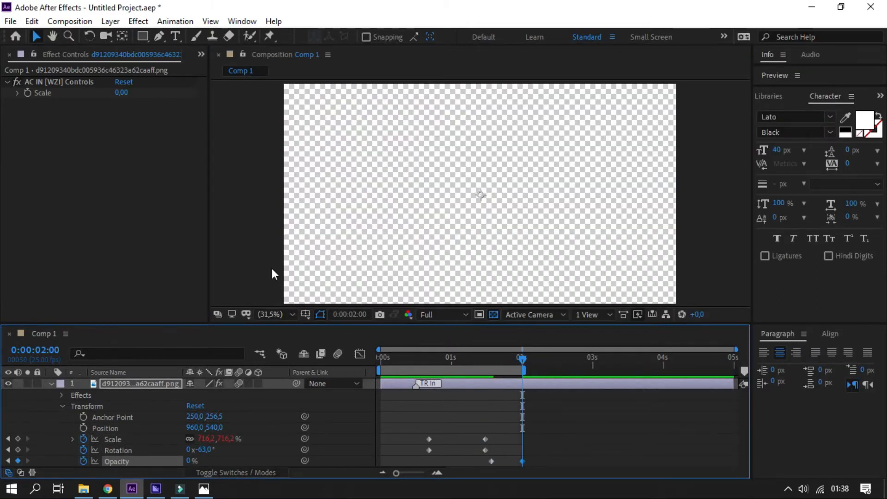
left_click(69, 21)
left_click(120, 116)
Change the export format of the queued Comp 1 from QuickTime to WebM
left_click(608, 102)
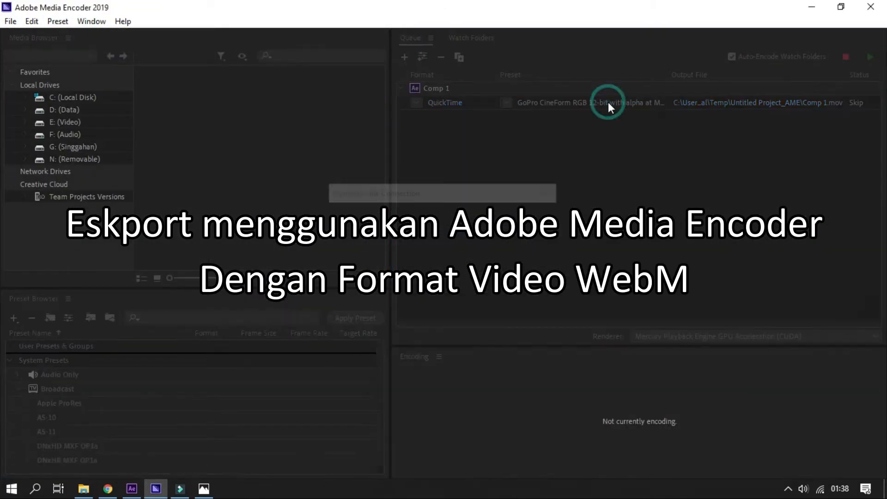
left_click(722, 53)
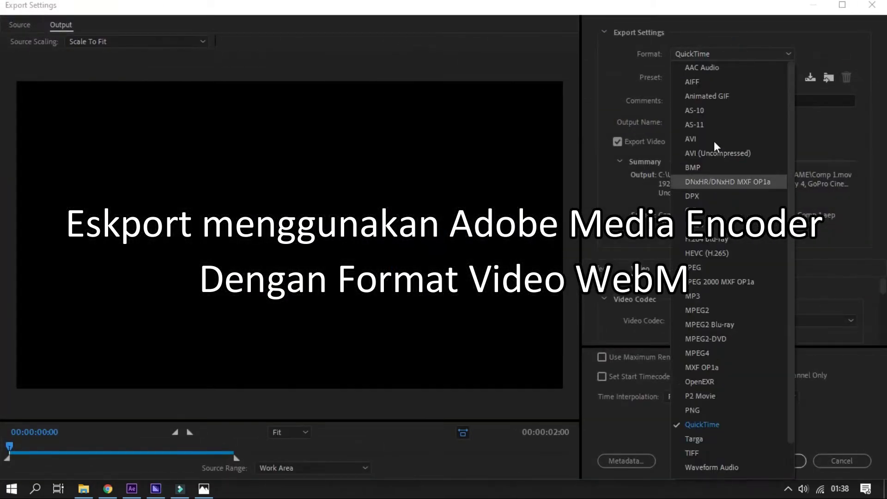
left_click(713, 443)
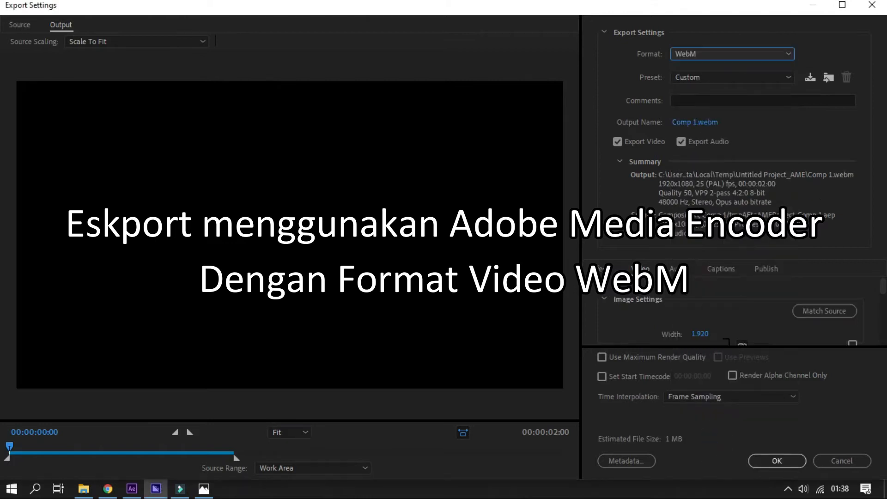
left_click(775, 461)
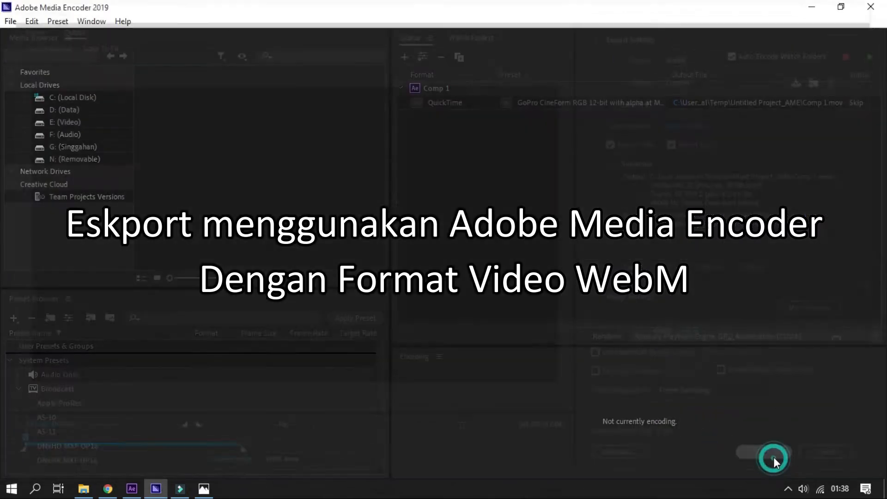
Set the output file to Stinger.webm in the Documents folder
left_click(748, 104)
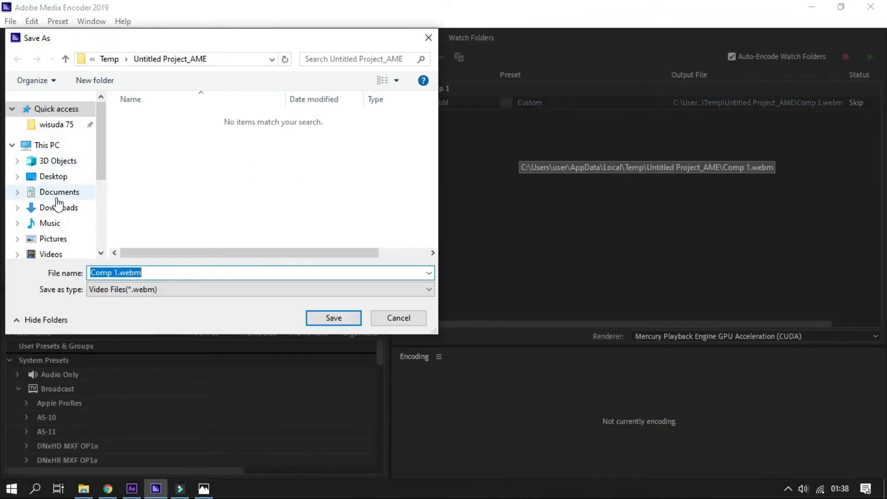
left_click(56, 195)
left_click(107, 268)
left_click(107, 270)
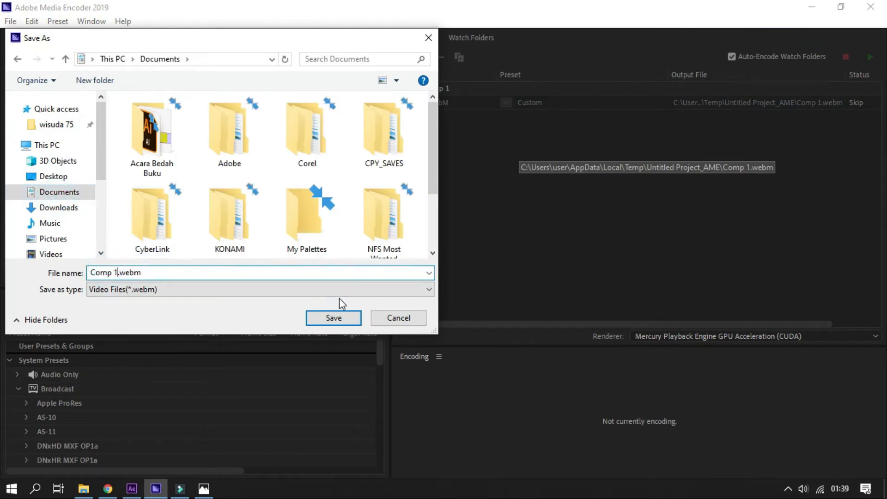
type("S")
left_click(337, 317)
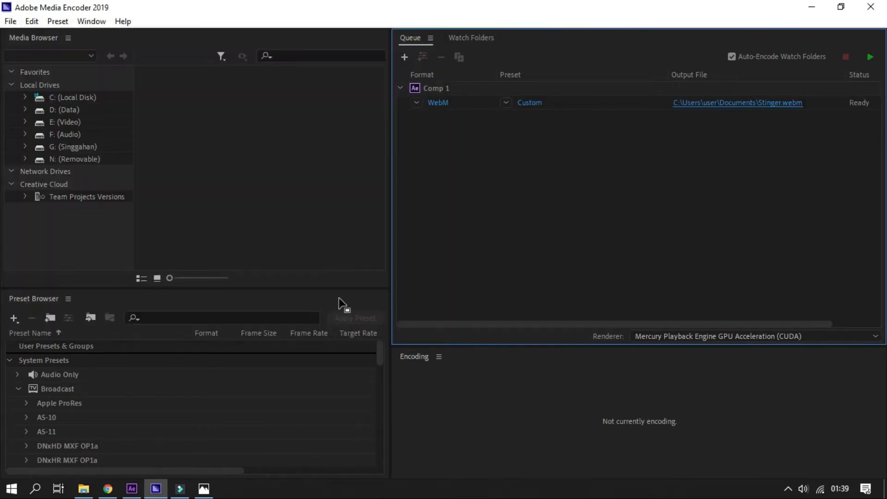
Start encoding the queue and minimise the open windows
left_click(870, 57)
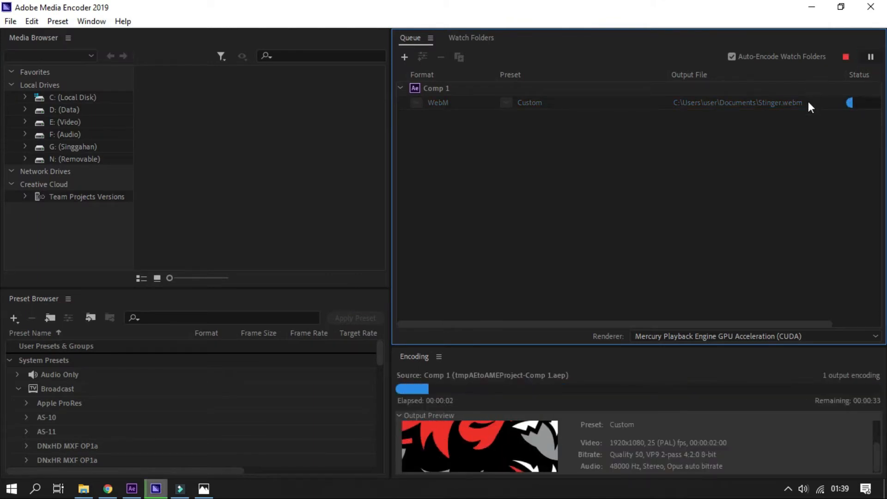
left_click(811, 14)
left_click(811, 14)
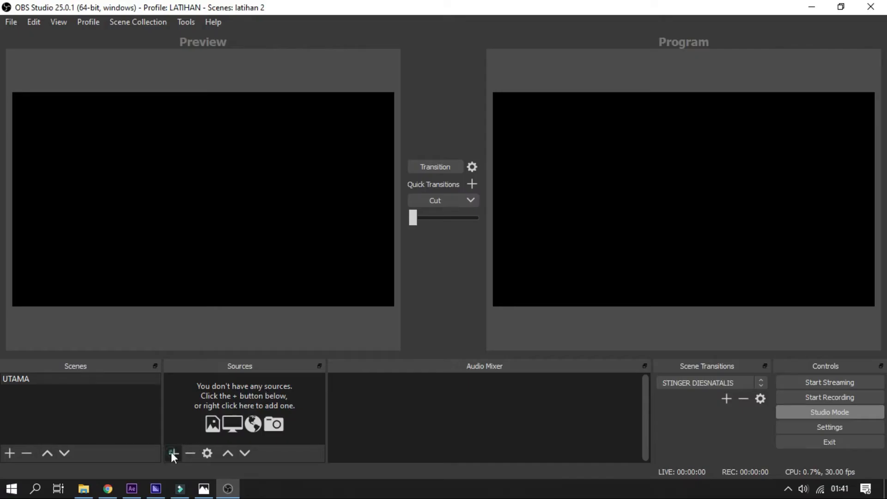
left_click(173, 453)
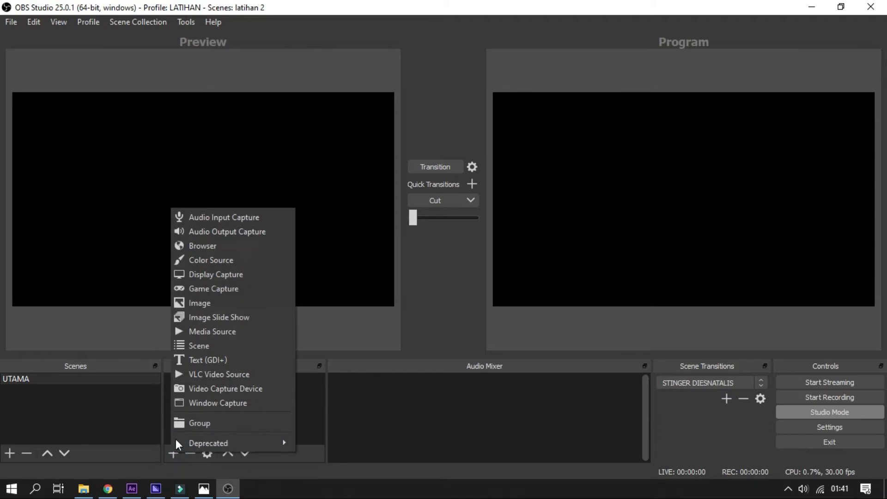
left_click(205, 301)
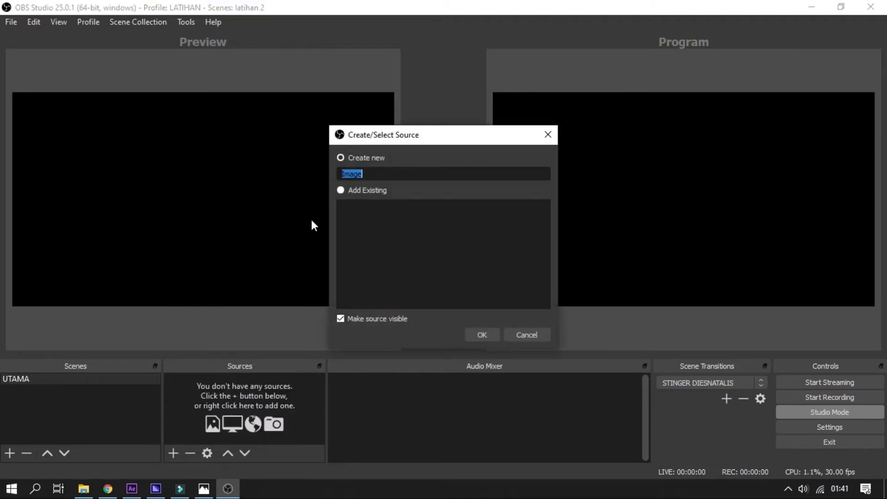
type("VIDEO 1")
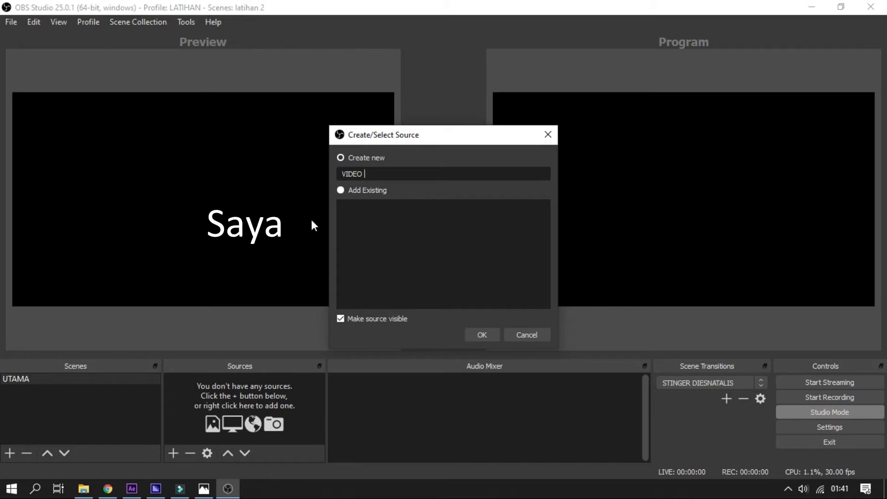
left_click(527, 335)
Add a new image source named VIDEO 1 to the UTAMA scene in OBS Studio
left_click(171, 452)
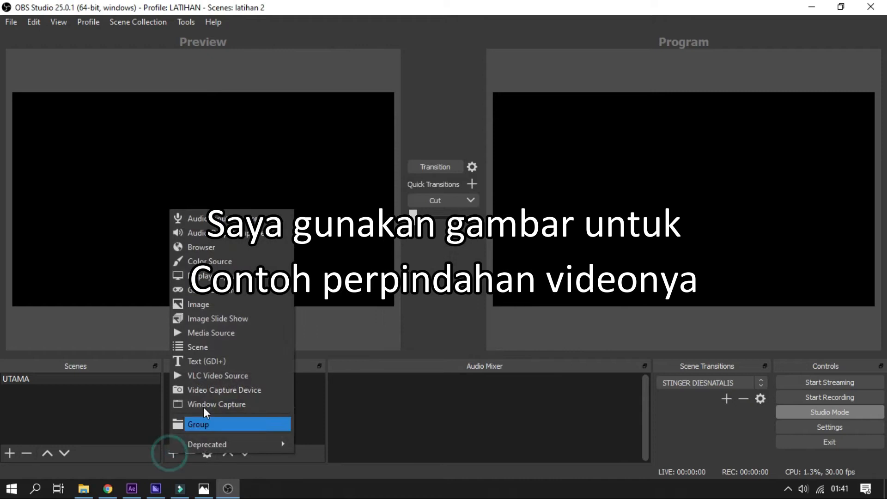
left_click(217, 299)
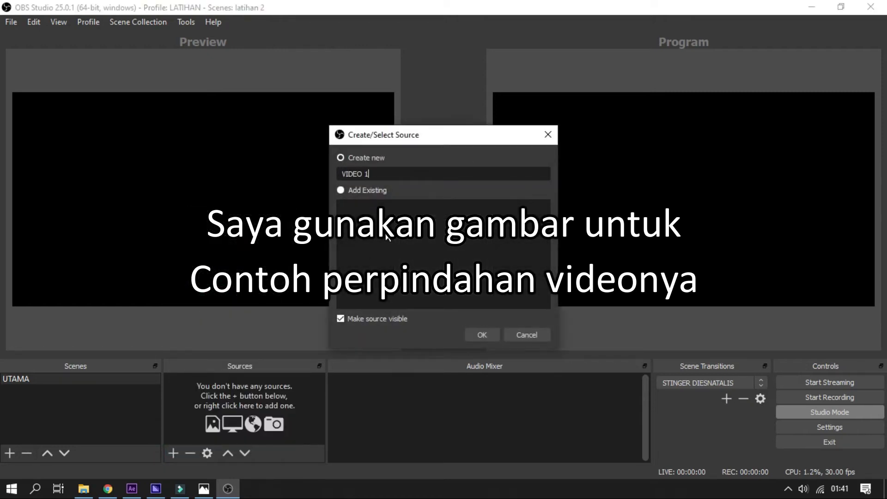
type("VIDEO 1")
key("Return")
Load VIDEO-1.png from the Documents folder as the image of the VIDEO 1 source
left_click(635, 328)
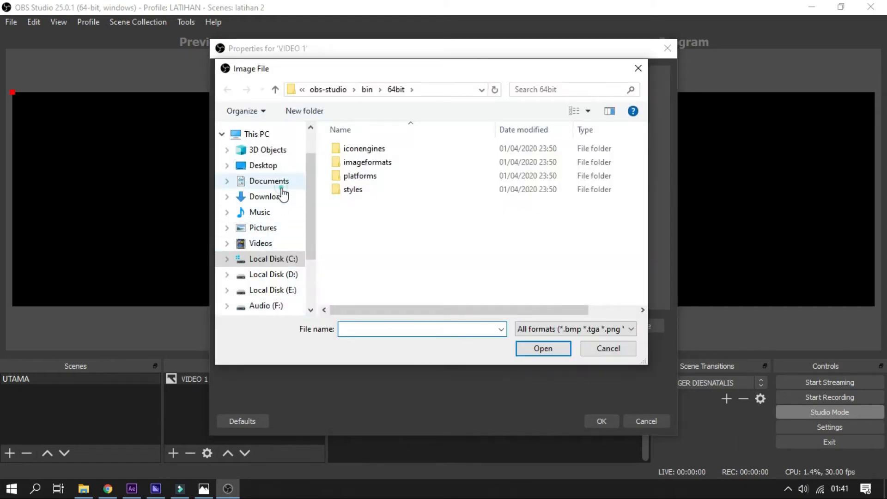
left_click(278, 182)
scroll(440, 244, "down", 10)
double_click(449, 289)
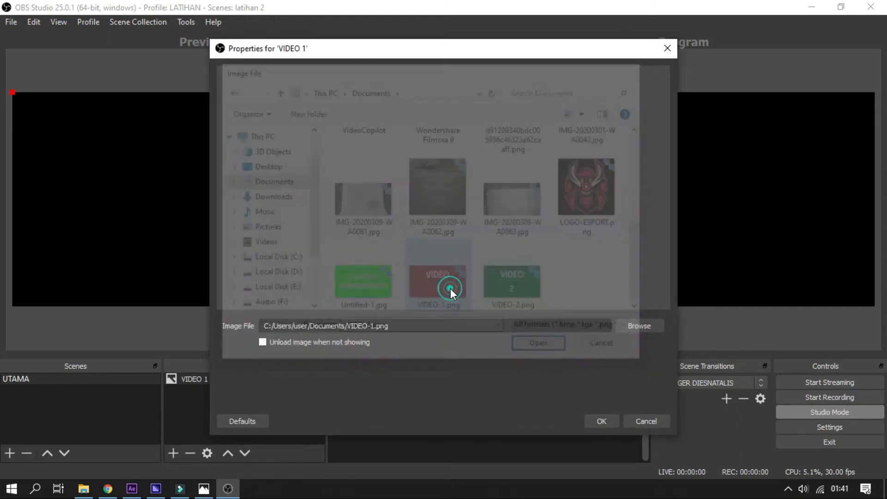
left_click(601, 421)
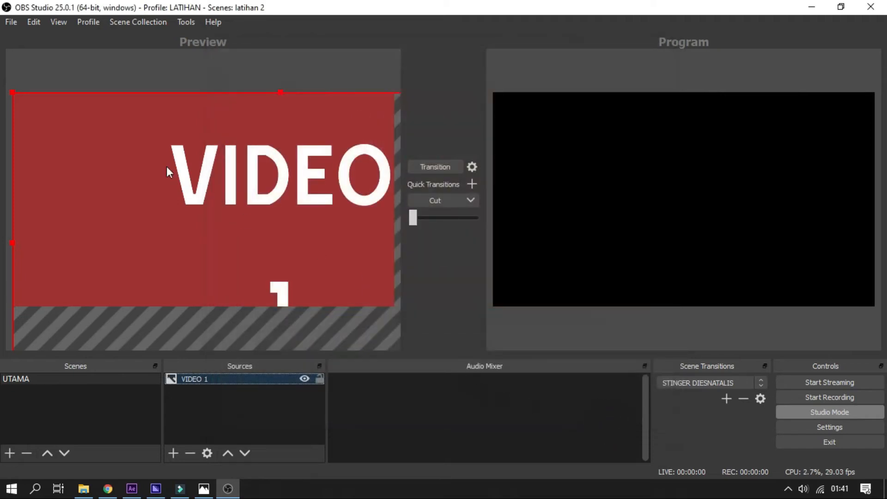
Scale and position the VIDEO 1 image to fill the whole preview canvas
left_click_drag(13, 89, 64, 118)
left_click_drag(282, 244, 383, 308)
left_click(292, 410)
left_click(174, 452)
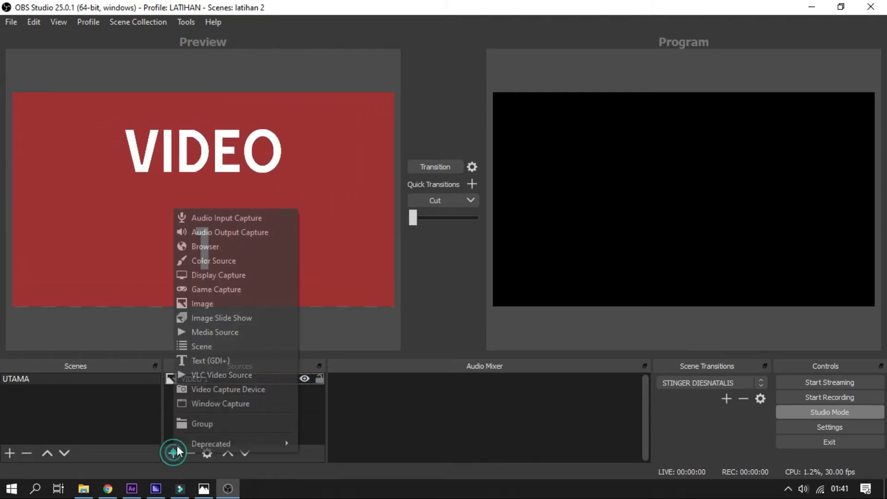
left_click(127, 416)
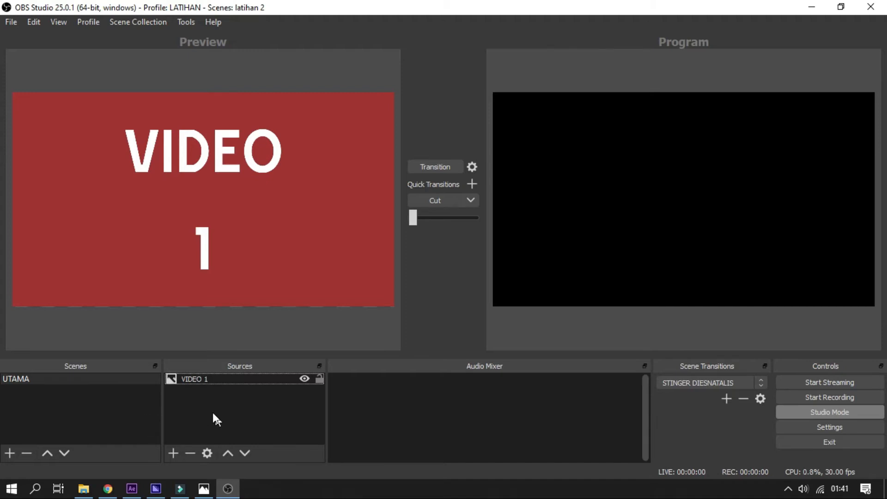
Duplicate the UTAMA scene as UTAMA 2
right_click(132, 380)
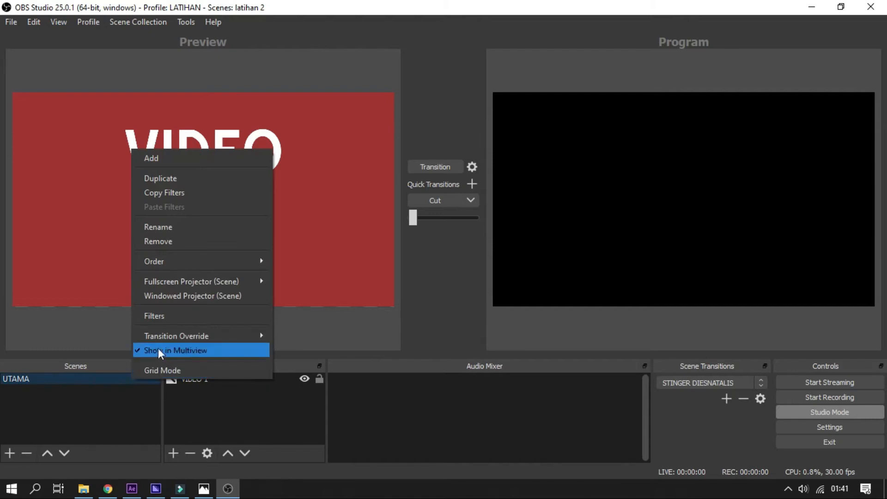
left_click(184, 180)
left_click(428, 264)
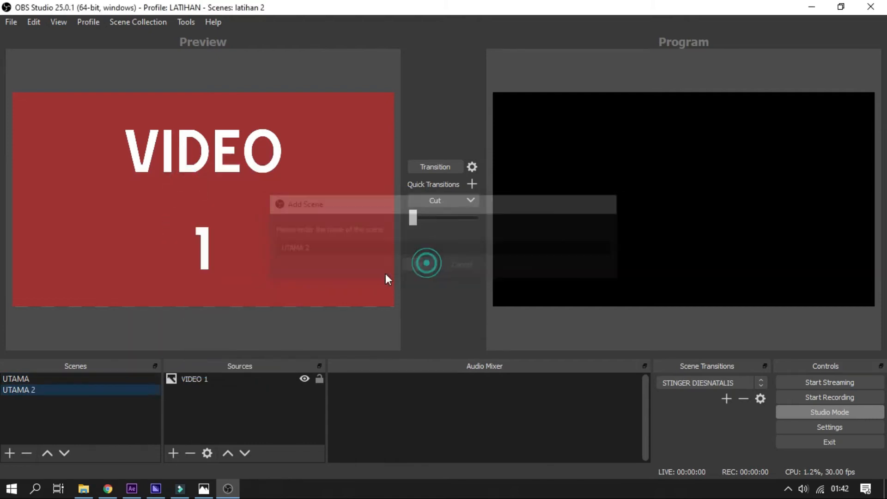
Replace the image of the source in the UTAMA 2 scene with VIDEO-2.png
left_click(201, 379)
double_click(201, 378)
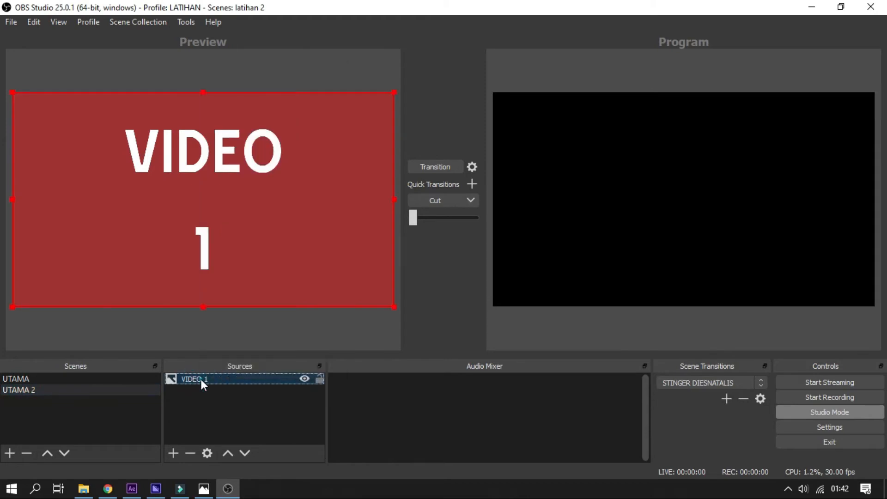
left_click(655, 327)
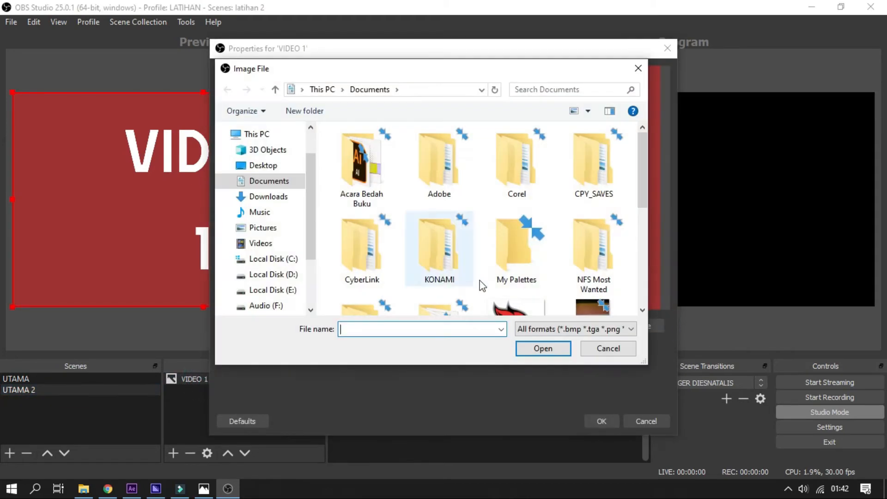
double_click(523, 273)
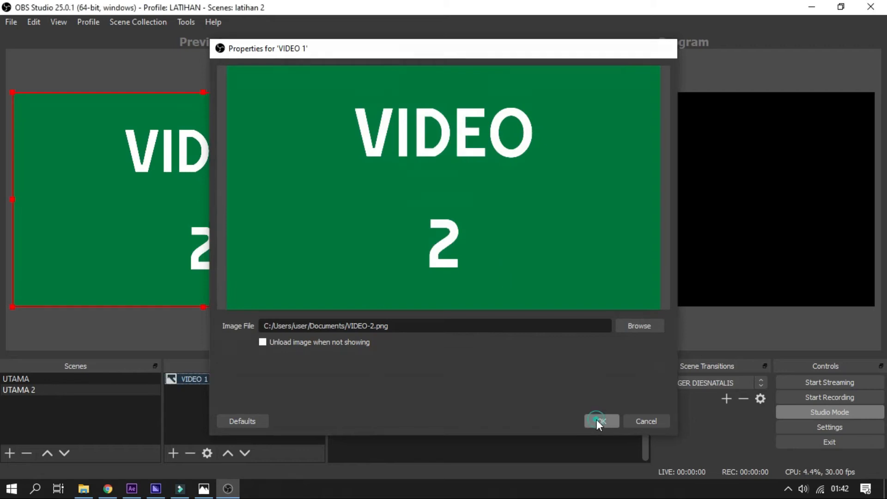
left_click(600, 421)
Rename the image source in the UTAMA 2 scene as VIDEO 2
right_click(207, 380)
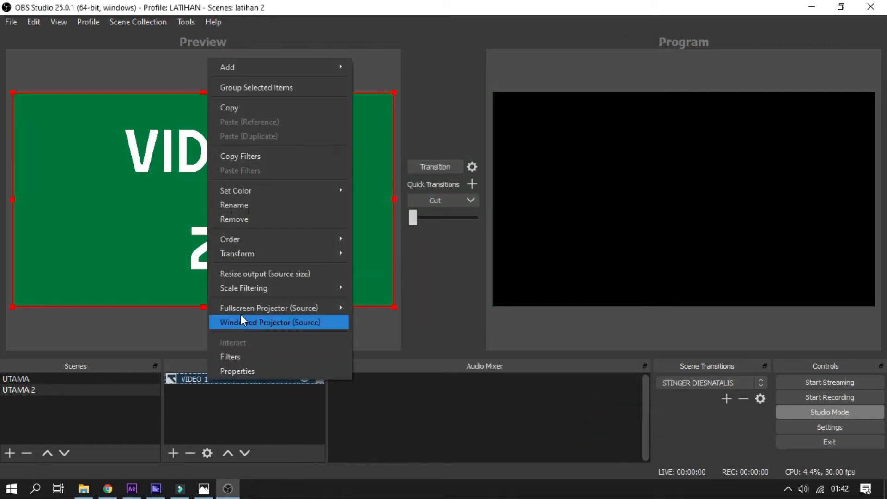
left_click(256, 207)
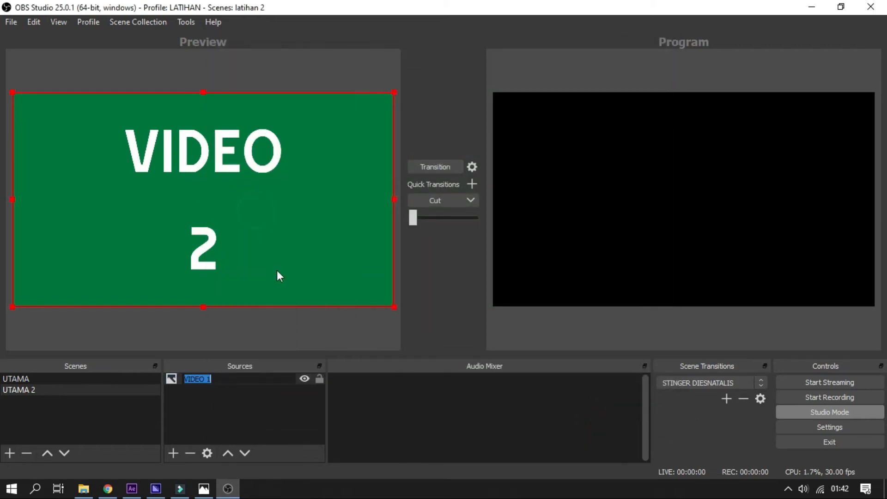
key("End")
key("BackSpace")
type("2")
key("Return")
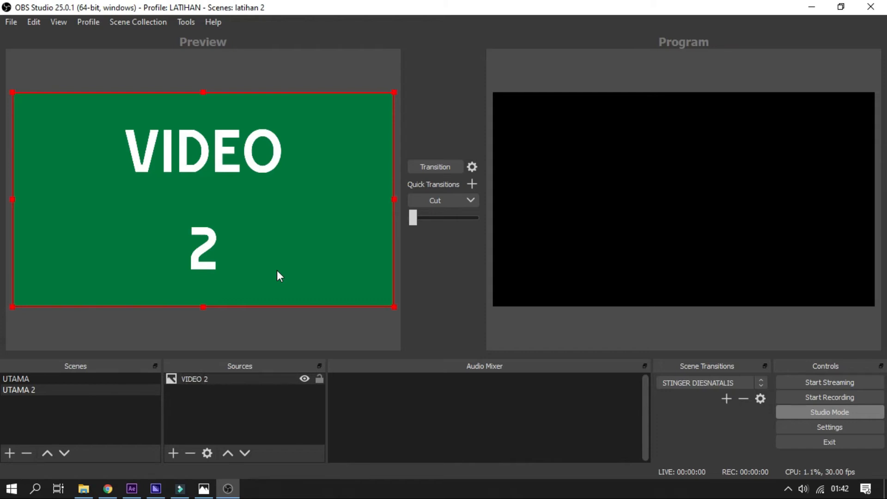
Compare the sources of both scenes and remove the VIDEO 2 source from the UTAMA scene
left_click(129, 383)
left_click(186, 381)
left_click(129, 390)
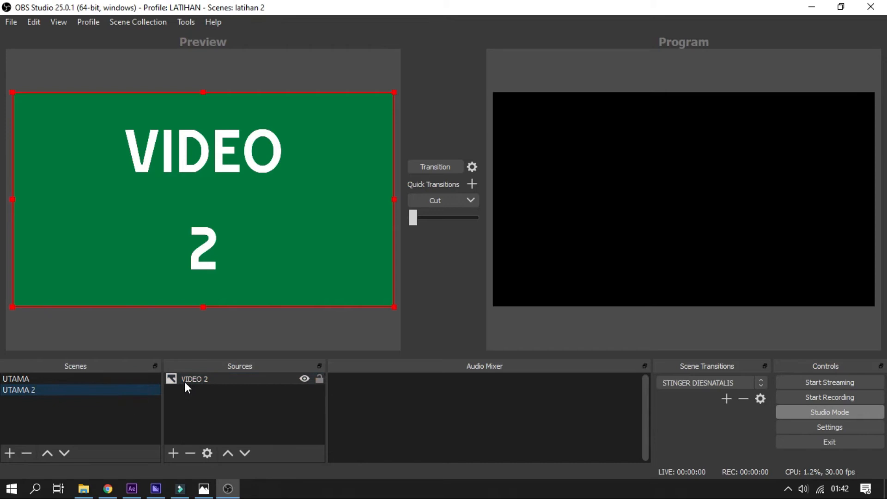
left_click(199, 381)
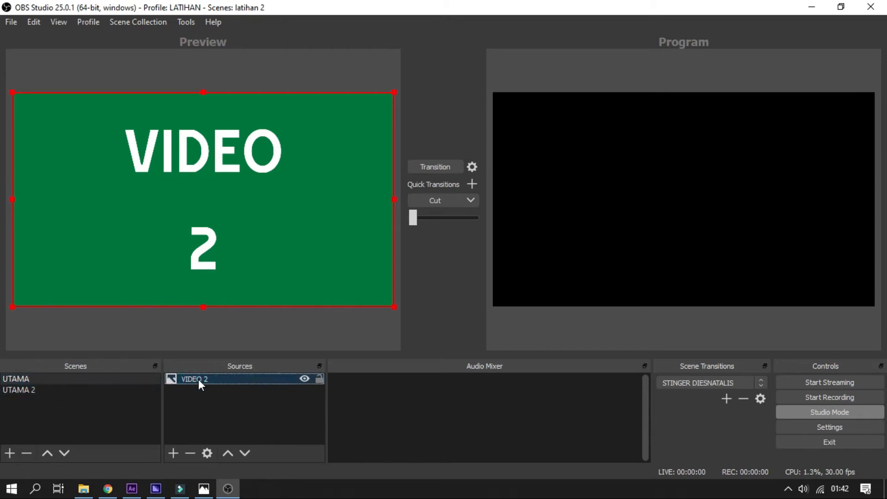
key("Delete")
left_click(468, 262)
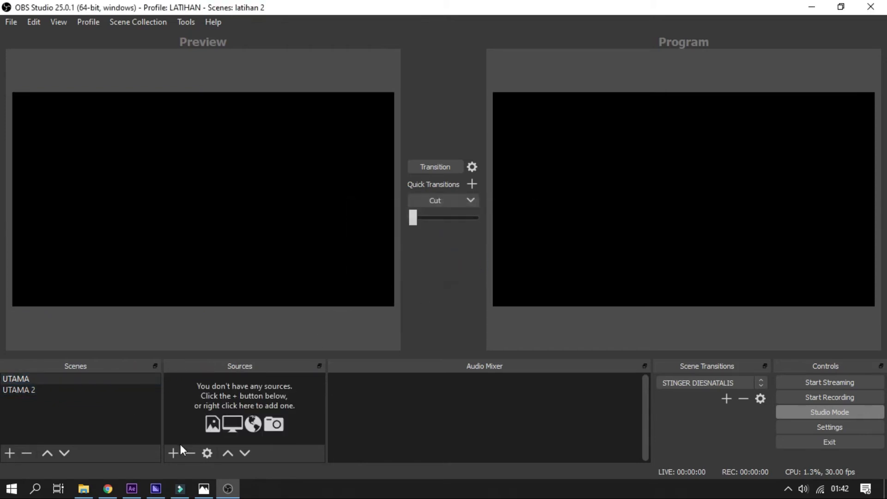
Create a fresh image source named VIDEO 1 in the now empty UTAMA scene
left_click(174, 451)
left_click(227, 301)
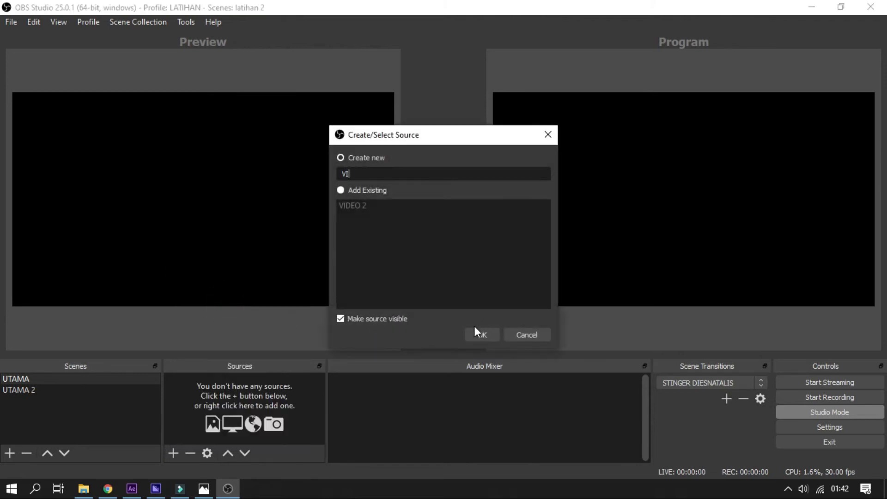
type("VIDEO 1")
key("Return")
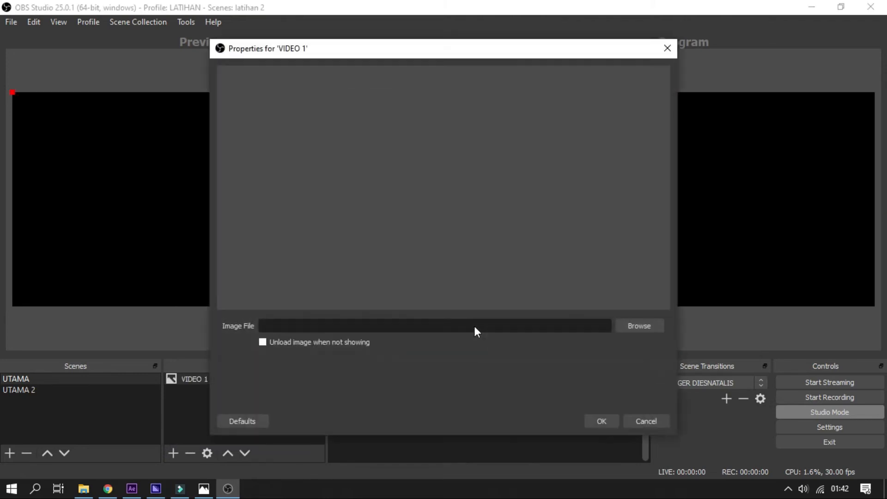
Load the VIDEO 1 picture as the image file of the VIDEO 1 source and accept its properties
left_click(647, 328)
scroll(503, 294, "down", 5)
left_click(456, 284)
double_click(456, 284)
left_click(602, 421)
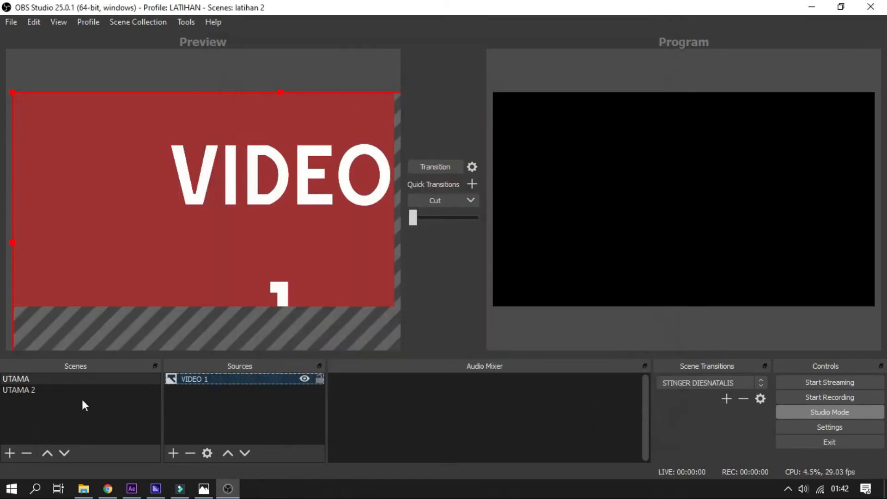
Scale and position the VIDEO 1 image in the UTAMA scene so it fills the whole preview canvas
left_click(80, 390)
left_click(115, 379)
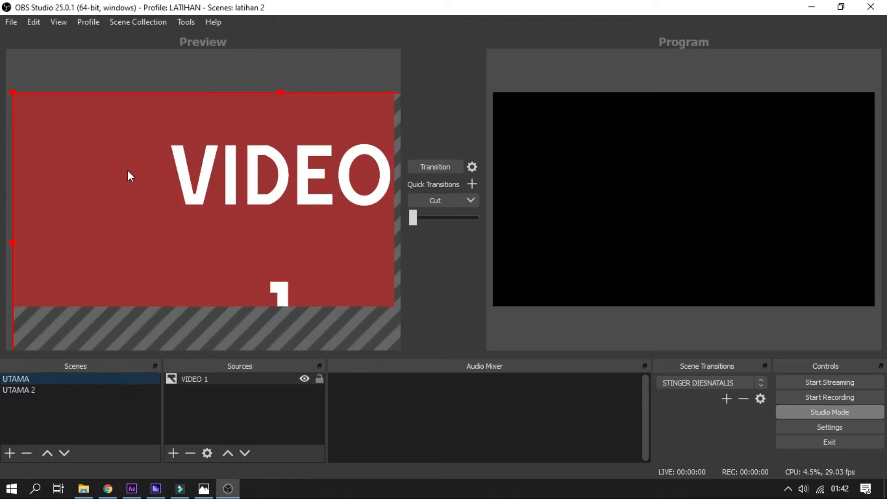
left_click_drag(15, 93, 234, 217)
left_click_drag(317, 257, 87, 127)
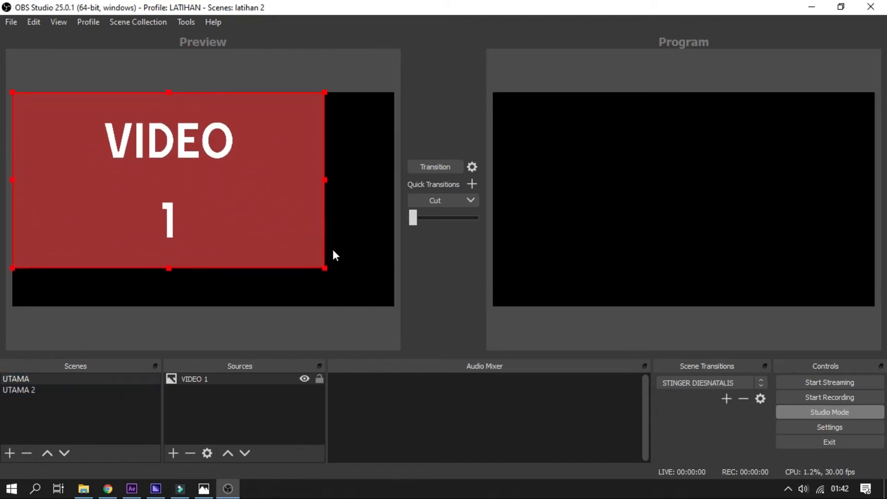
left_click_drag(324, 268, 392, 308)
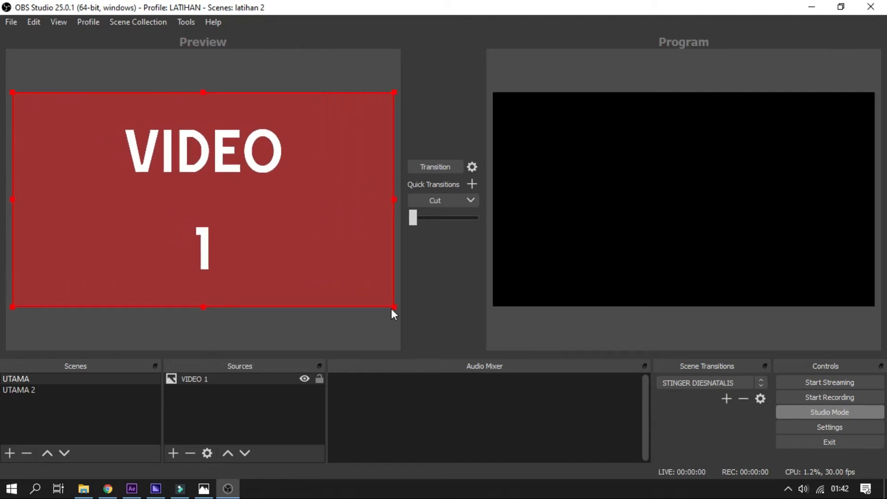
left_click(304, 414)
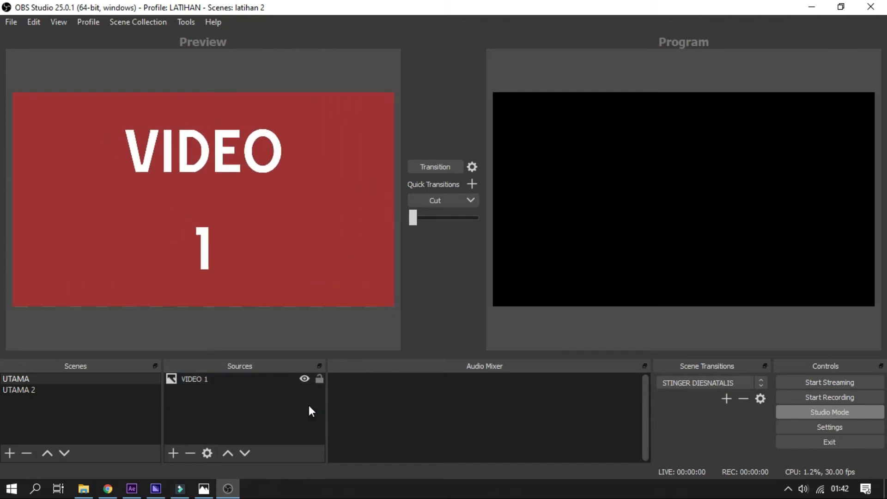
Add a stinger scene transition named STINGER CONTOH
left_click(761, 383)
left_click(761, 382)
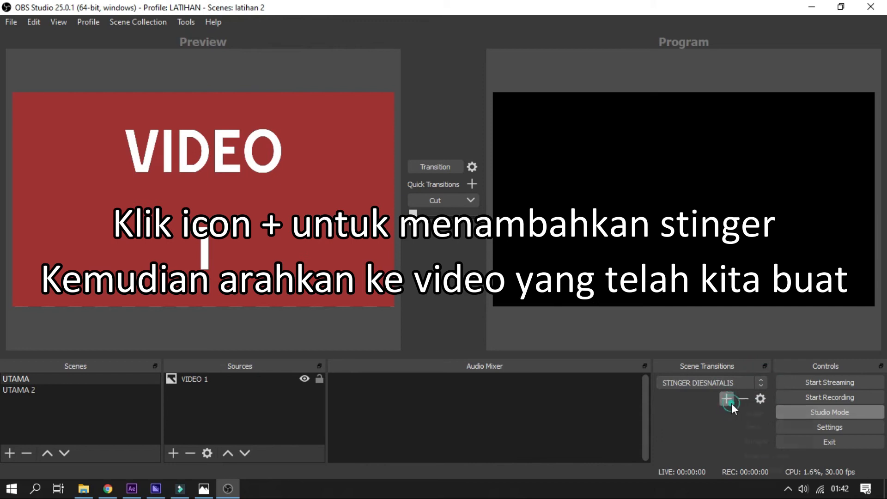
left_click(729, 401)
left_click(757, 441)
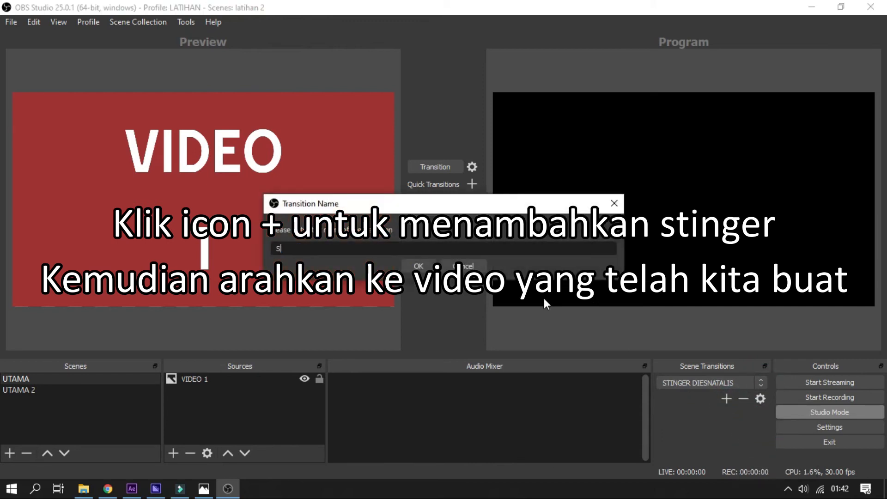
type("STINGER CONTOH")
key("Return")
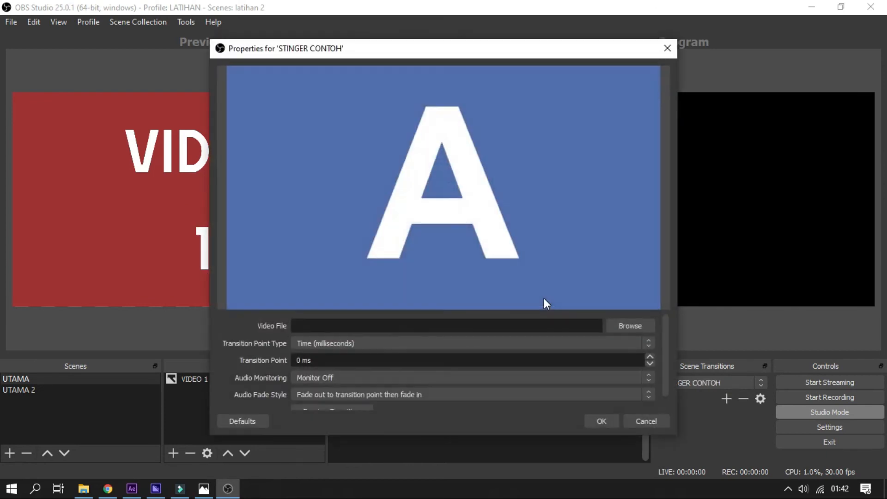
Choose Stinger.webm from the Documents folder as the video file of the STINGER CONTOH transition
left_click(619, 323)
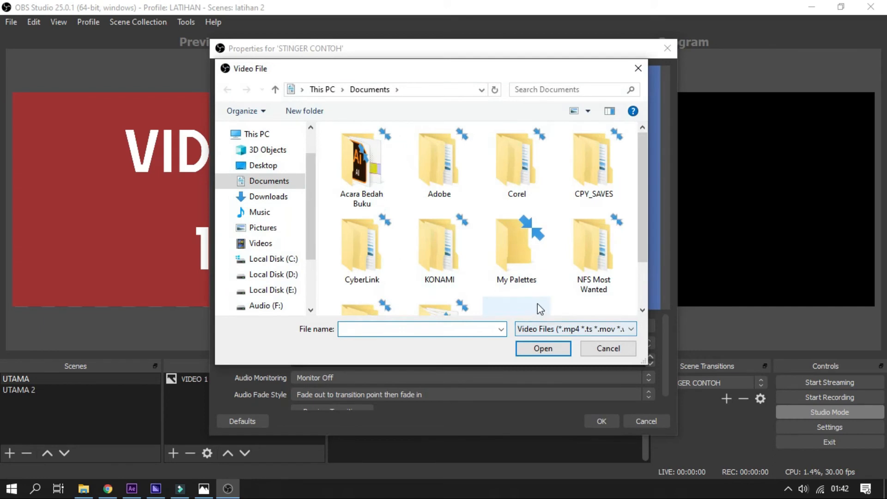
scroll(537, 305, "down", 1)
left_click(543, 296)
double_click(543, 296)
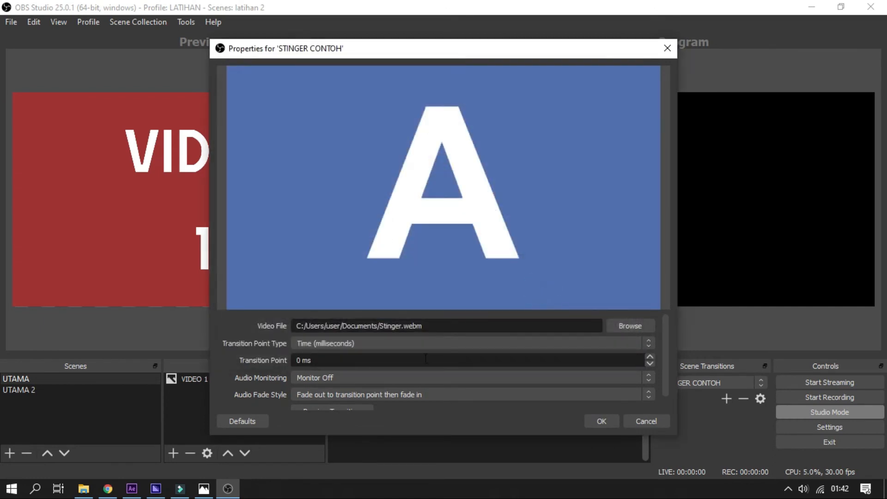
Preview the stinger transition in both directions between the A and B sample images
scroll(418, 362, "down", 1)
left_click(365, 398)
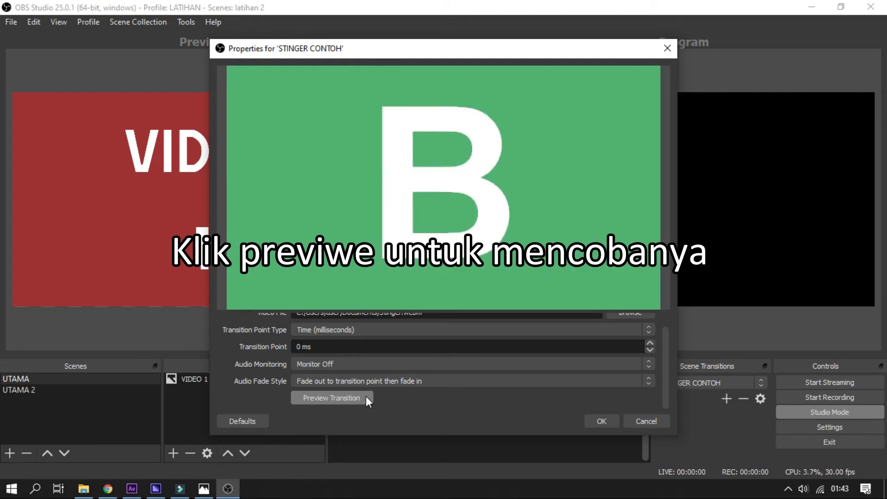
left_click(366, 396)
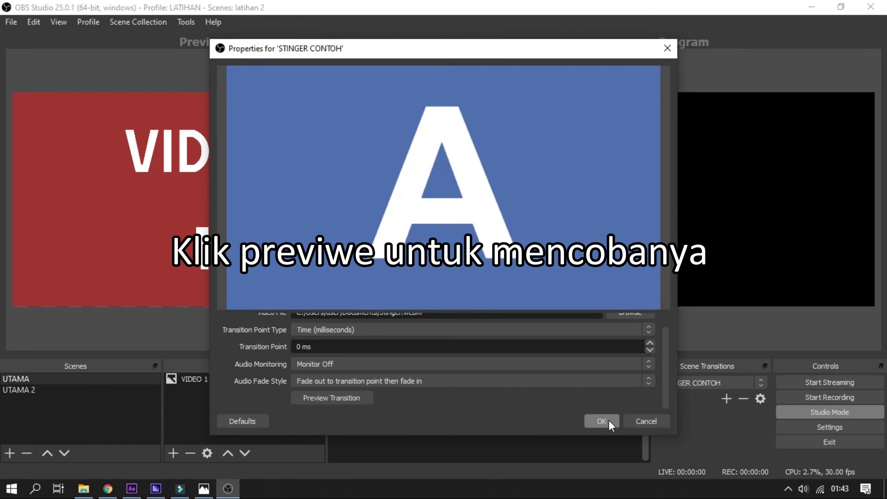
Keep the transition point type at Time (milliseconds) and accept the stinger's properties
scroll(322, 361, "up", 1)
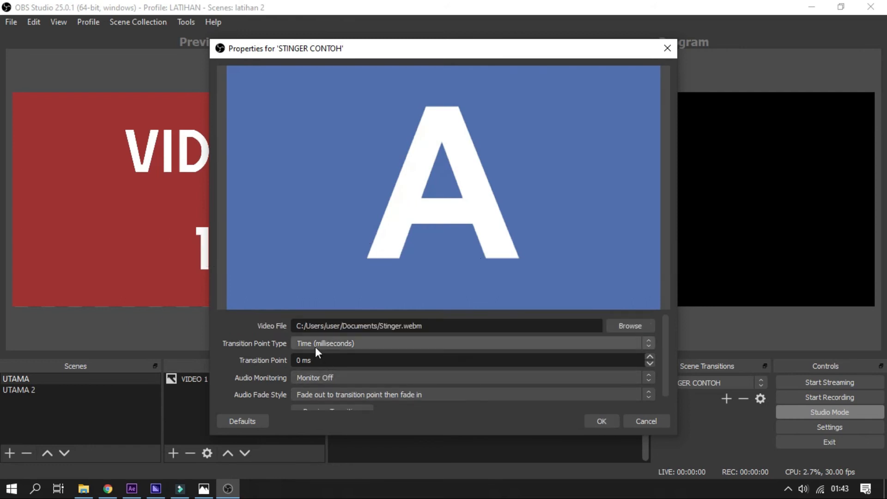
left_click(315, 346)
left_click(315, 354)
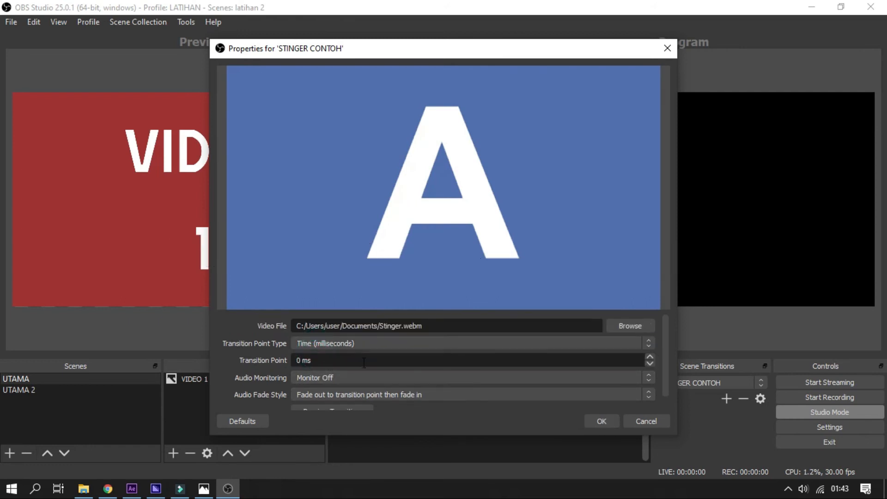
scroll(364, 363, "down", 1)
left_click(600, 421)
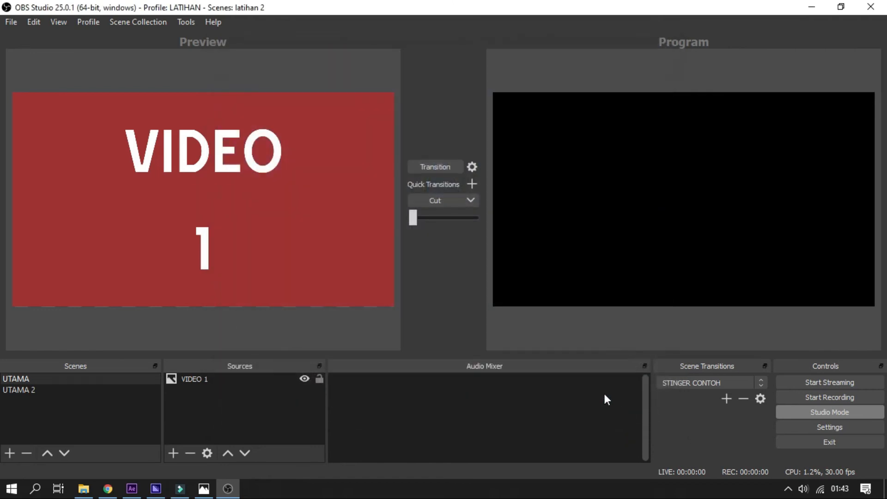
Send the UTAMA scene and the UTAMA 2 scene in turn to the program output with the stinger transition
left_click(111, 380)
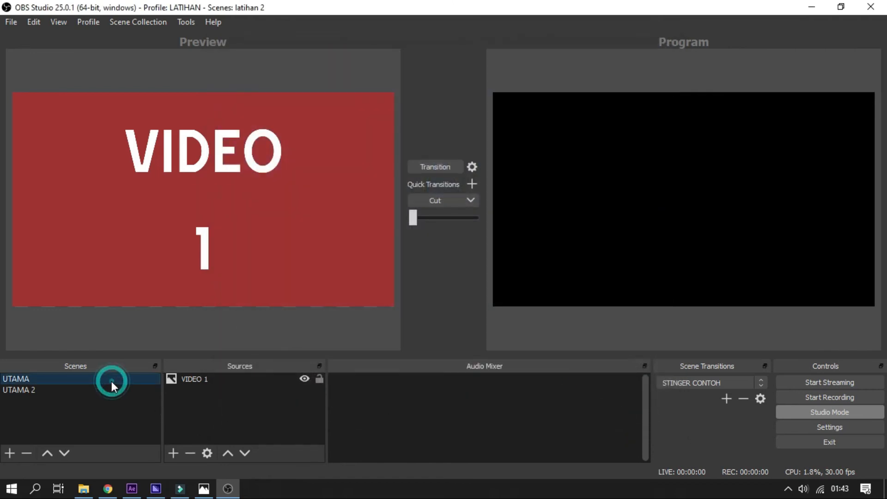
left_click(443, 167)
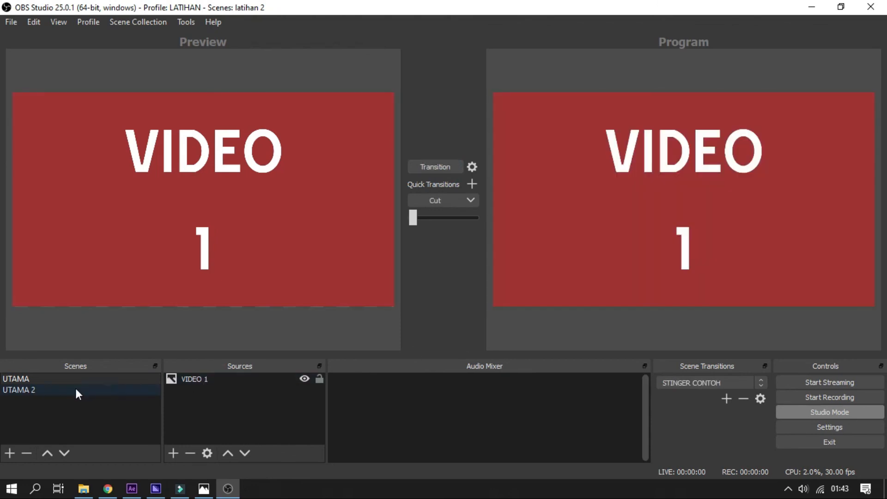
left_click(76, 391)
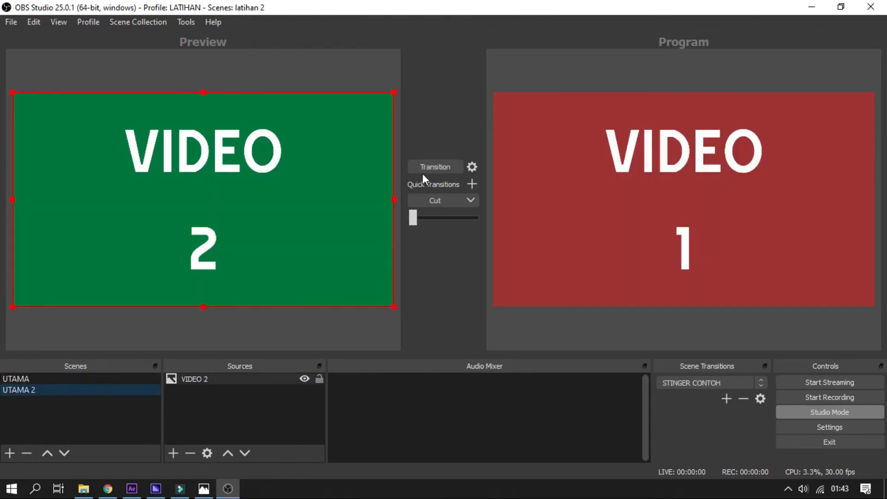
left_click(436, 168)
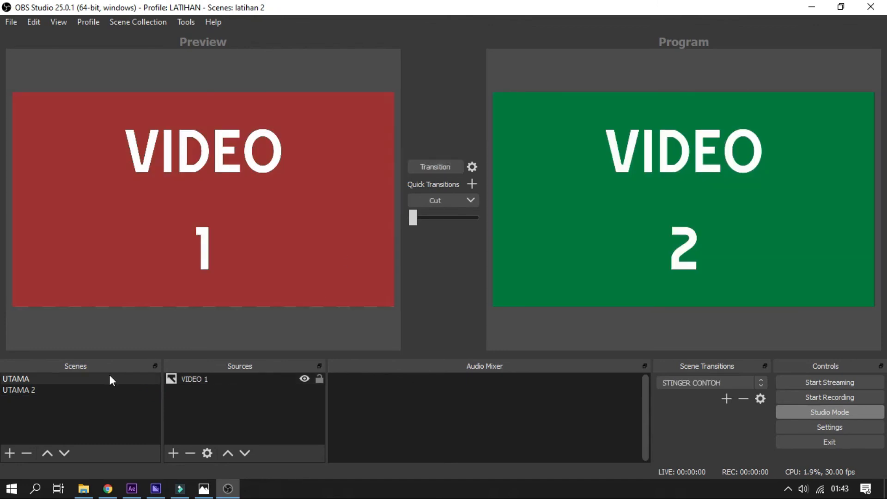
Bring the UTAMA scene back to the program output with the stinger transition
left_click(71, 390)
left_click(74, 380)
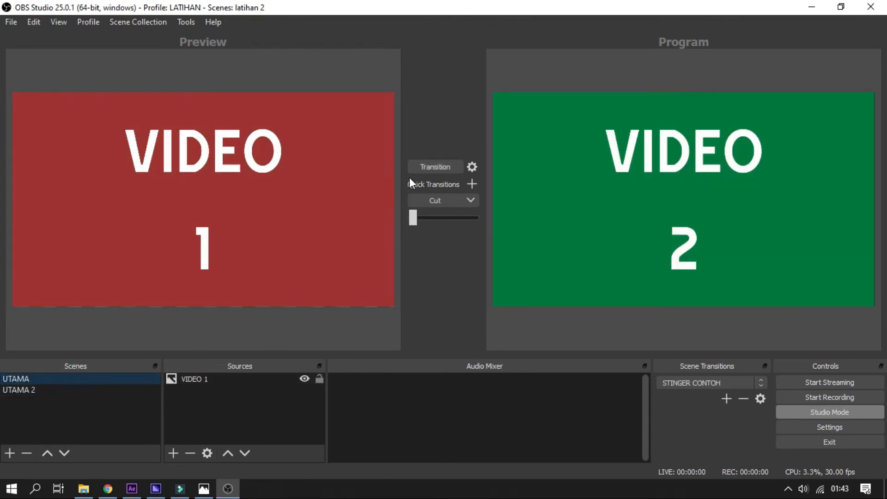
left_click(431, 167)
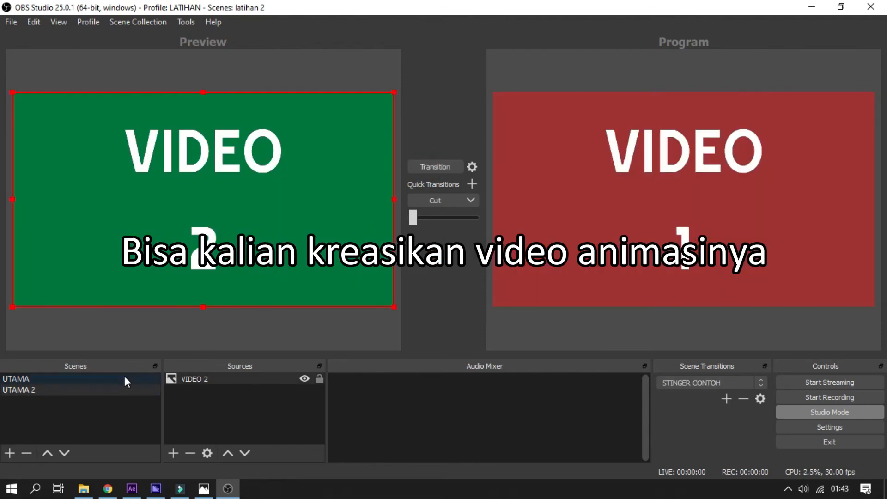
Swap the UTAMA and UTAMA 2 scenes repeatedly with the stinger to demonstrate it, and close OBS Studio
left_click(417, 169)
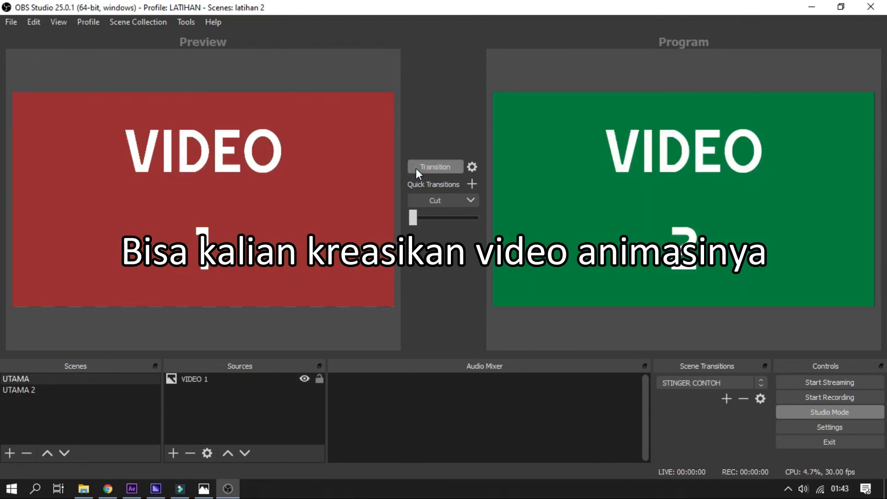
left_click(416, 169)
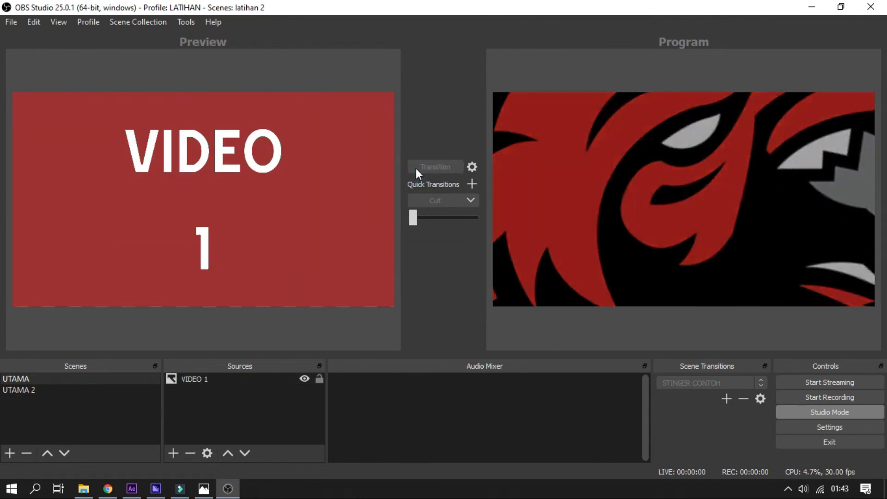
left_click(416, 168)
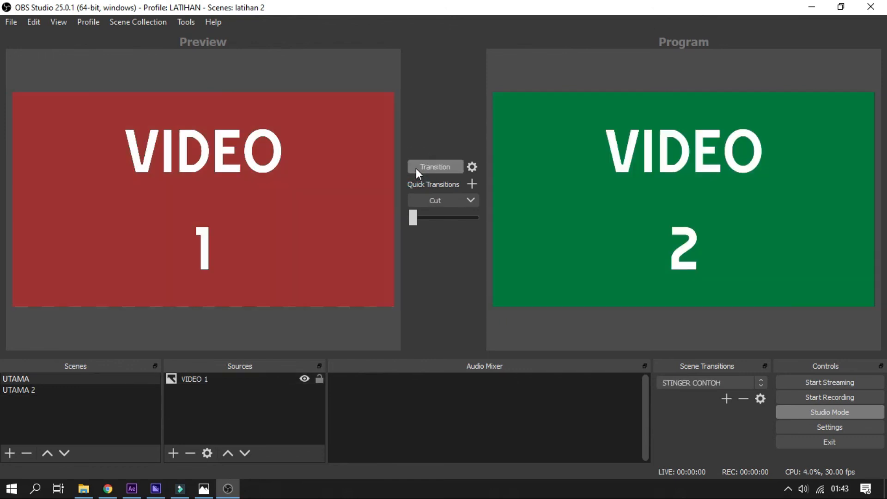
left_click(416, 169)
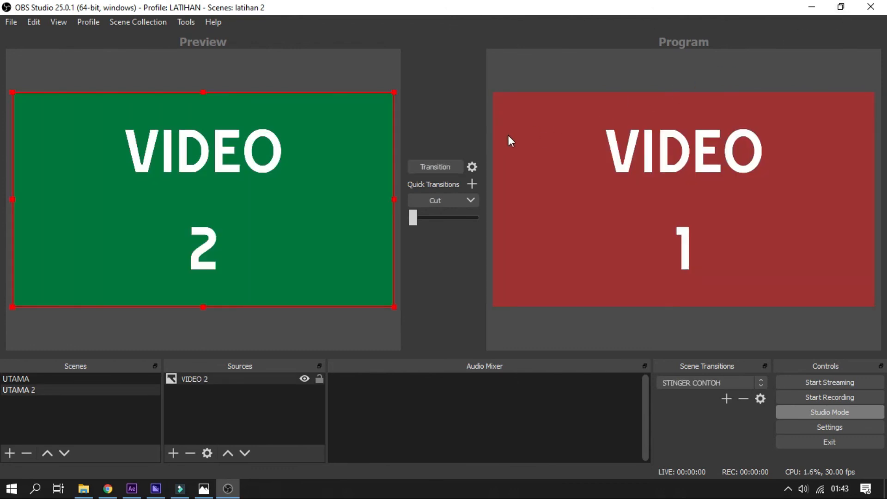
left_click(447, 167)
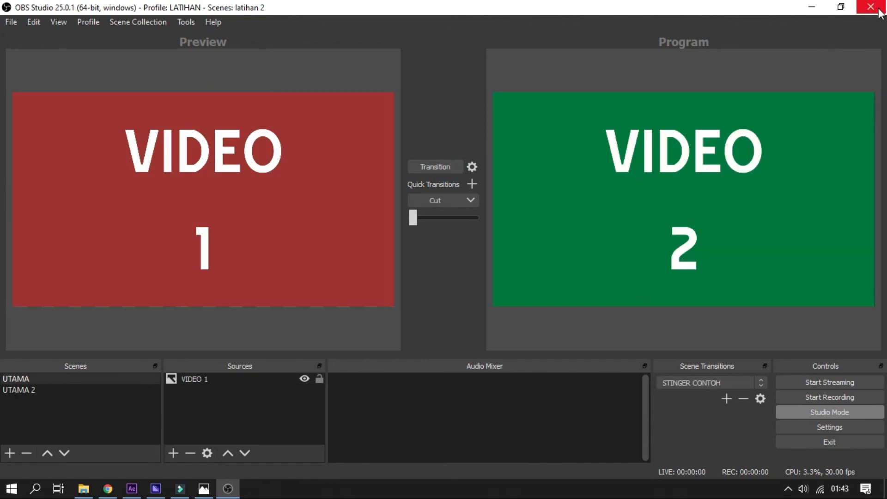
left_click(877, 8)
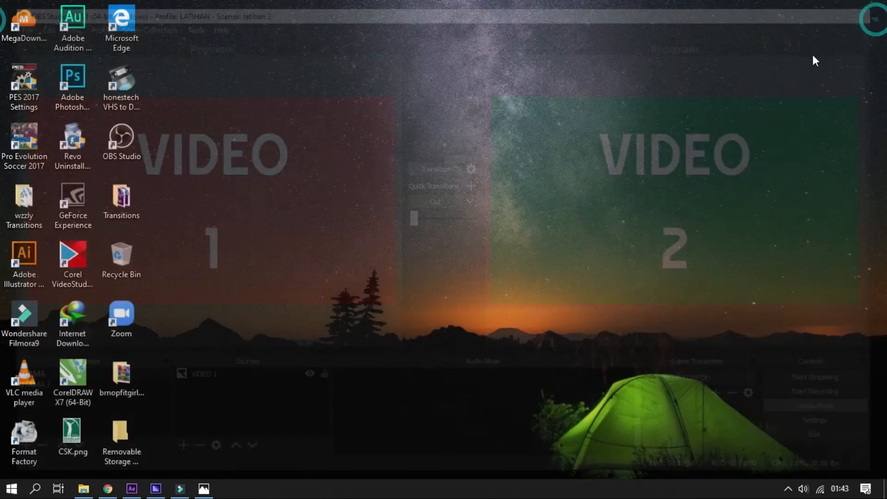